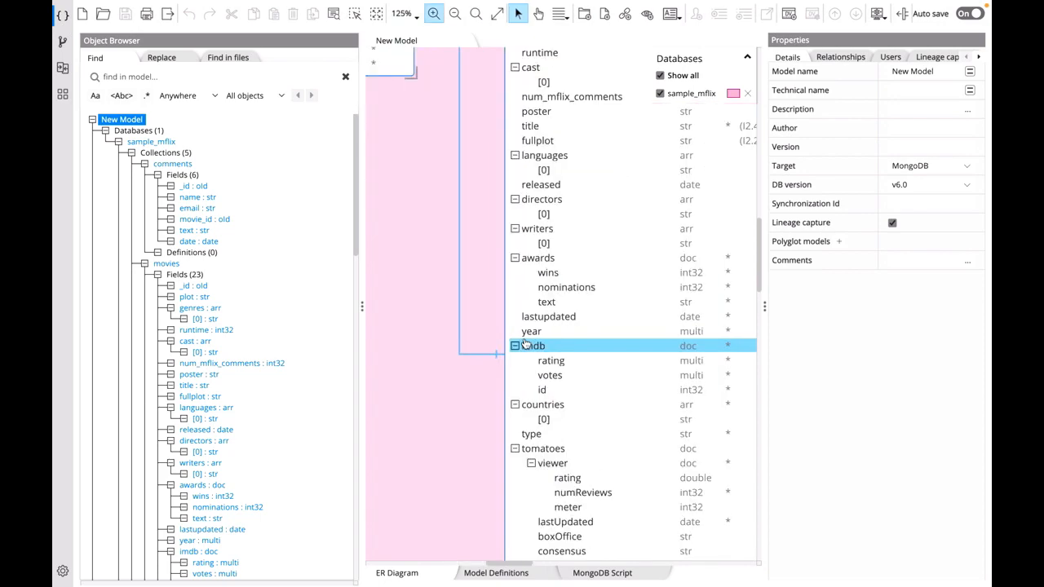
- Open MongoDB model v2.hck.json from the Downloads folder and select the Score2 field in the movies collection
click(544, 398)
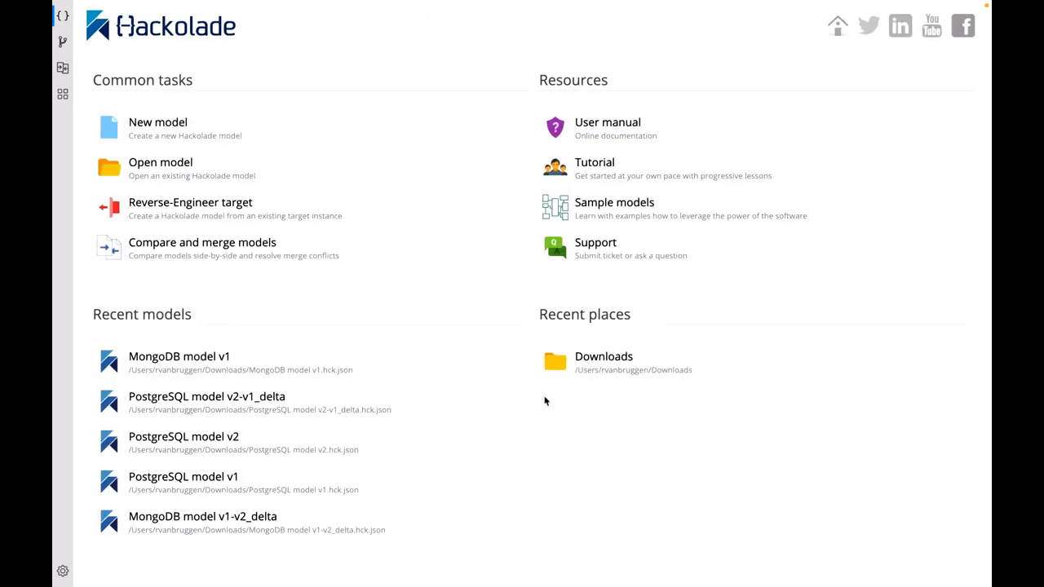
click(601, 364)
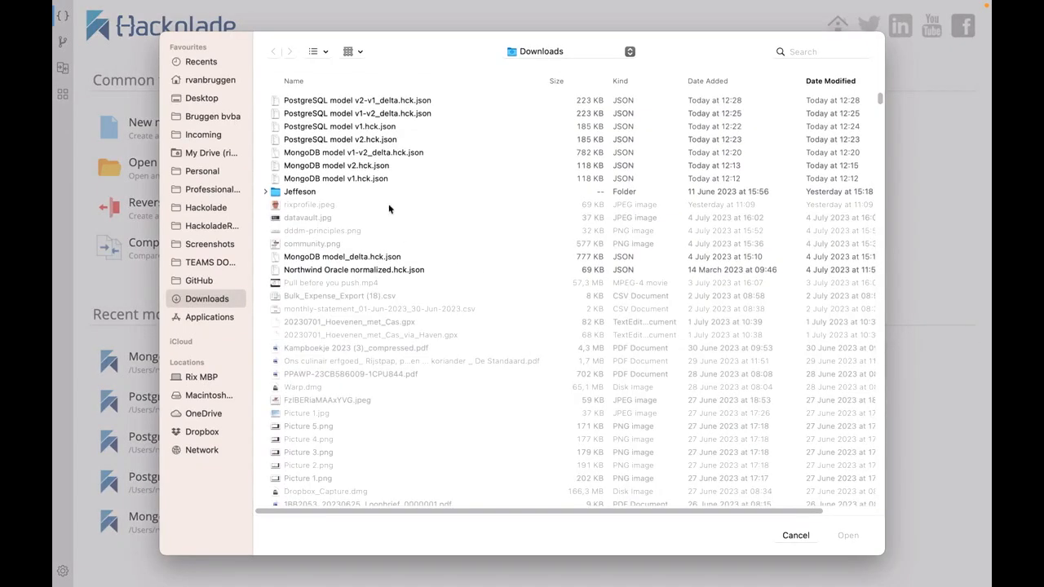
double_click(350, 170)
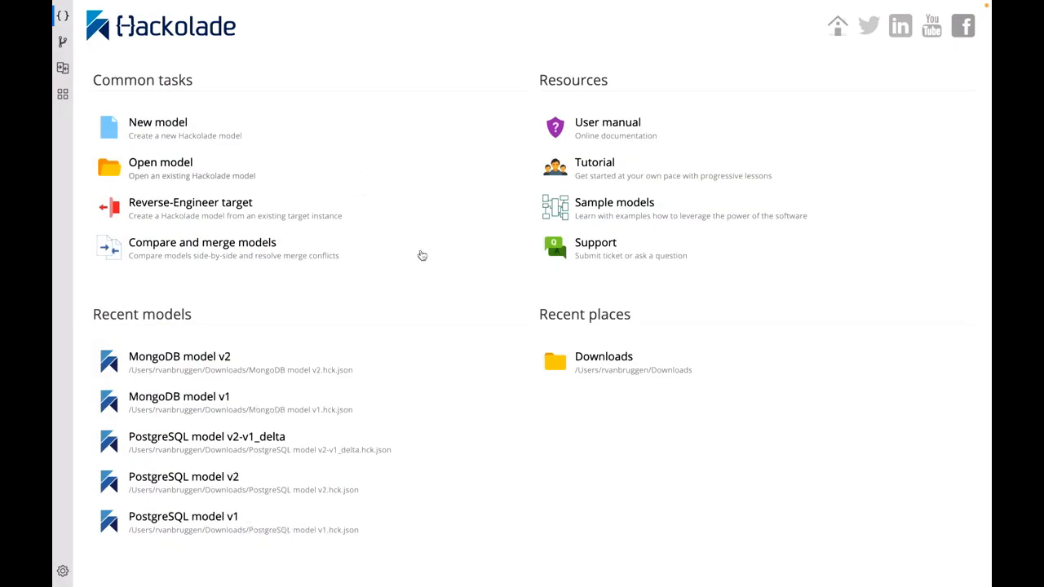
ctrl+scroll(538, 395, up, 3)
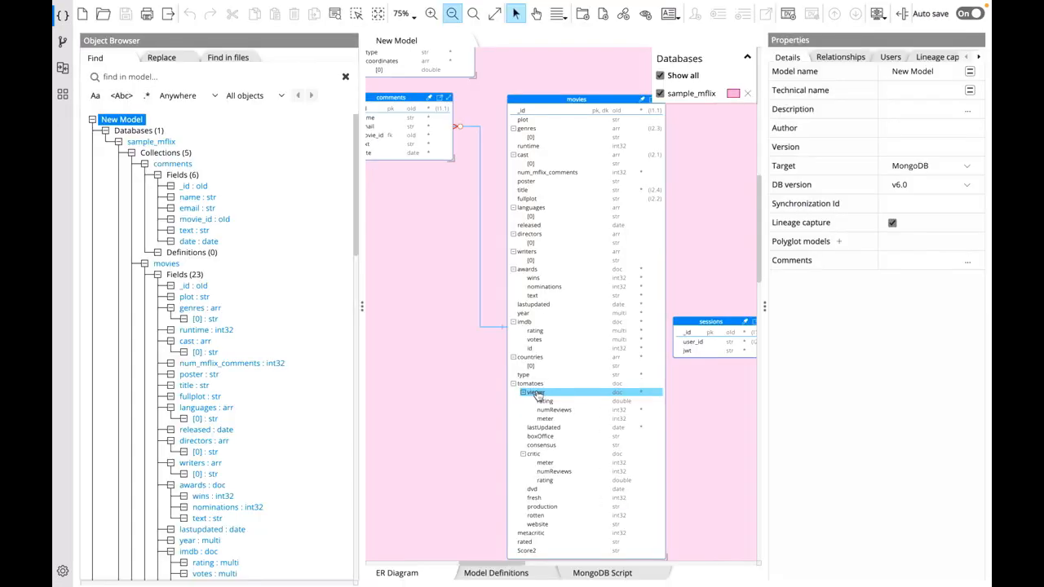
scroll(534, 424, down, 4)
click(526, 420)
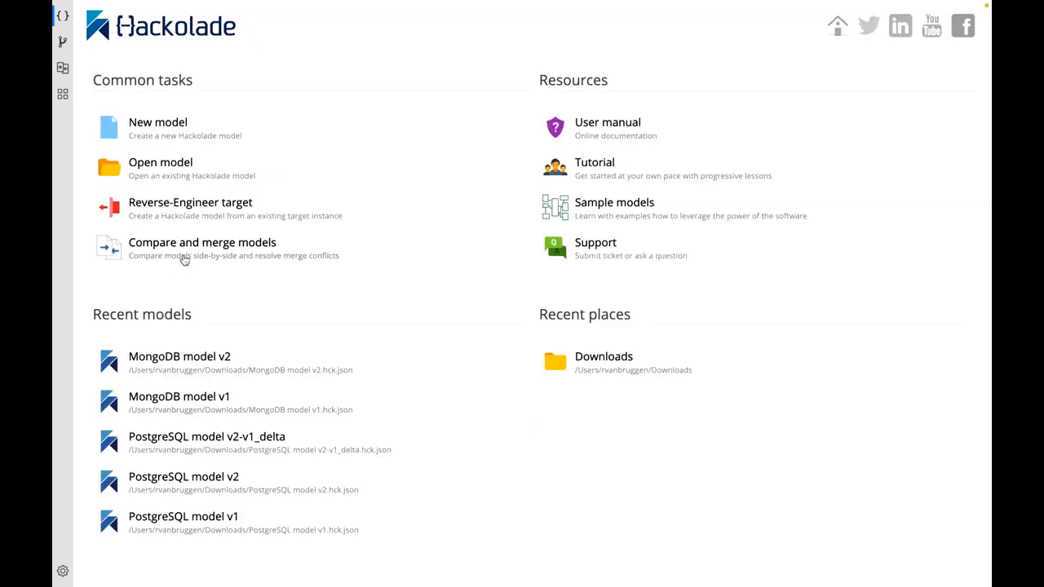
- Compare MongoDB model v1.hck.json as the left model with MongoDB model v2.hck.json as the right model
click(182, 256)
click(670, 277)
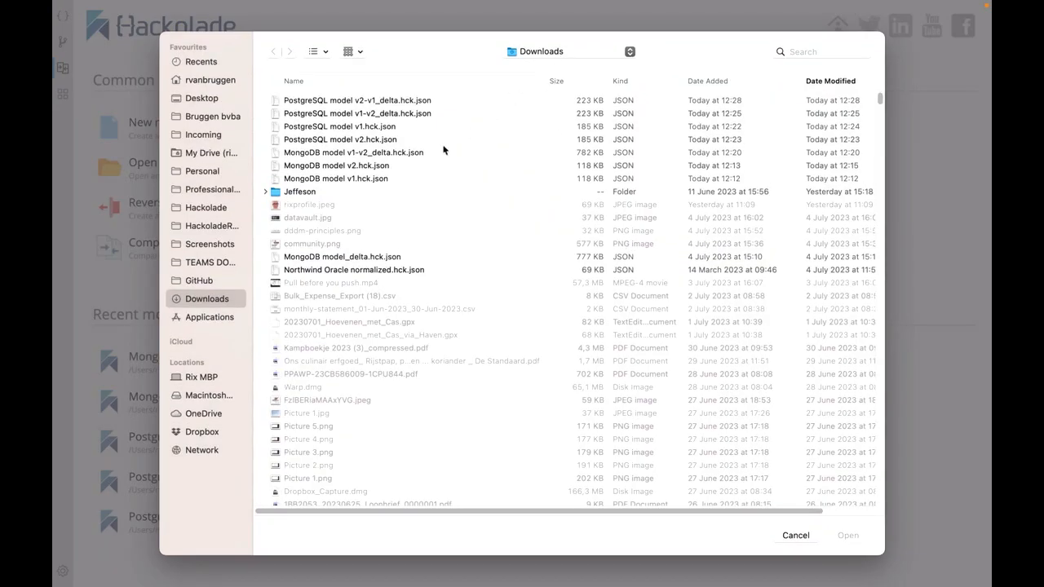
click(350, 179)
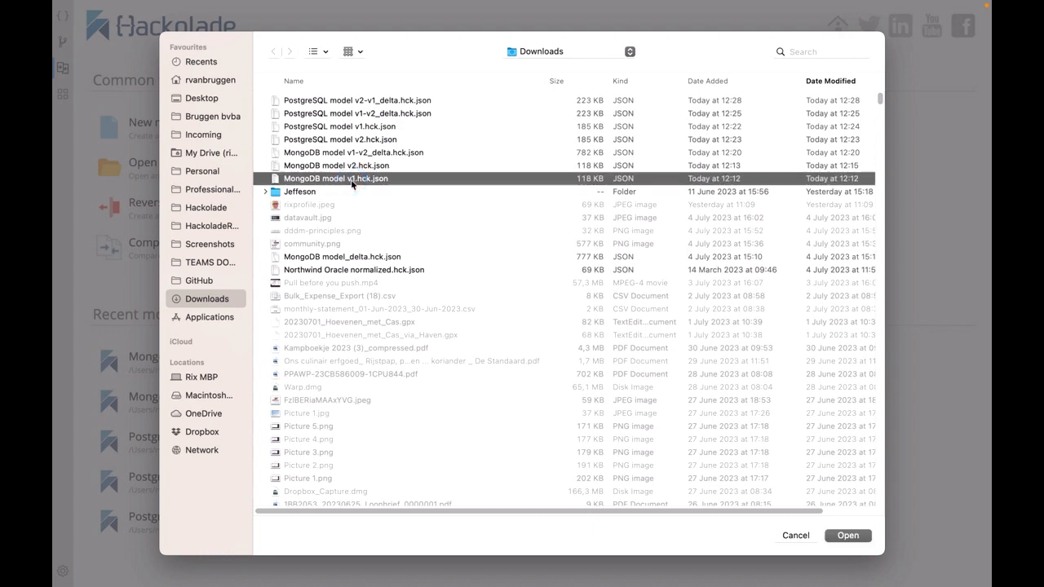
double_click(351, 179)
click(671, 308)
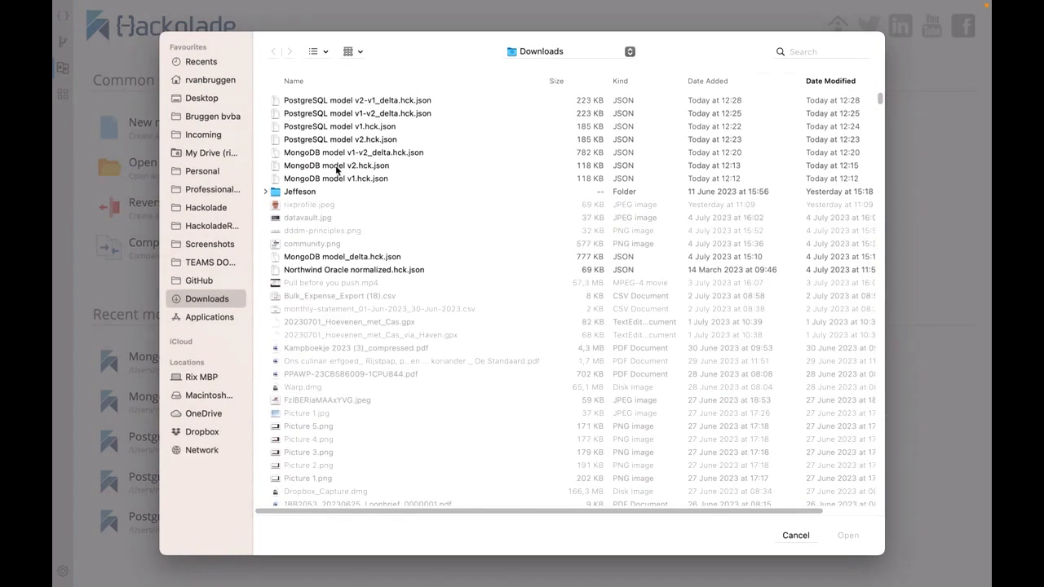
click(338, 166)
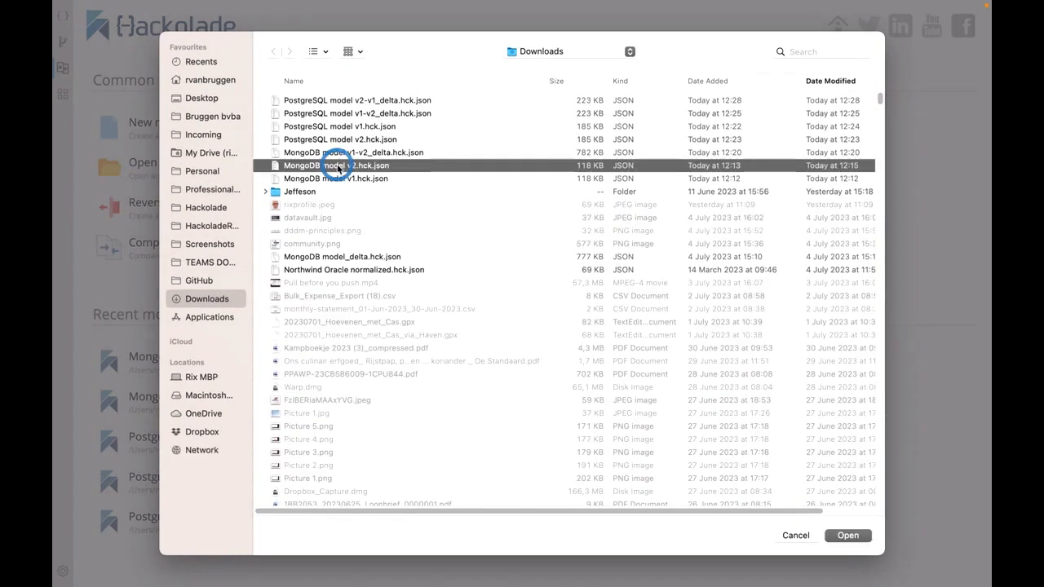
double_click(338, 166)
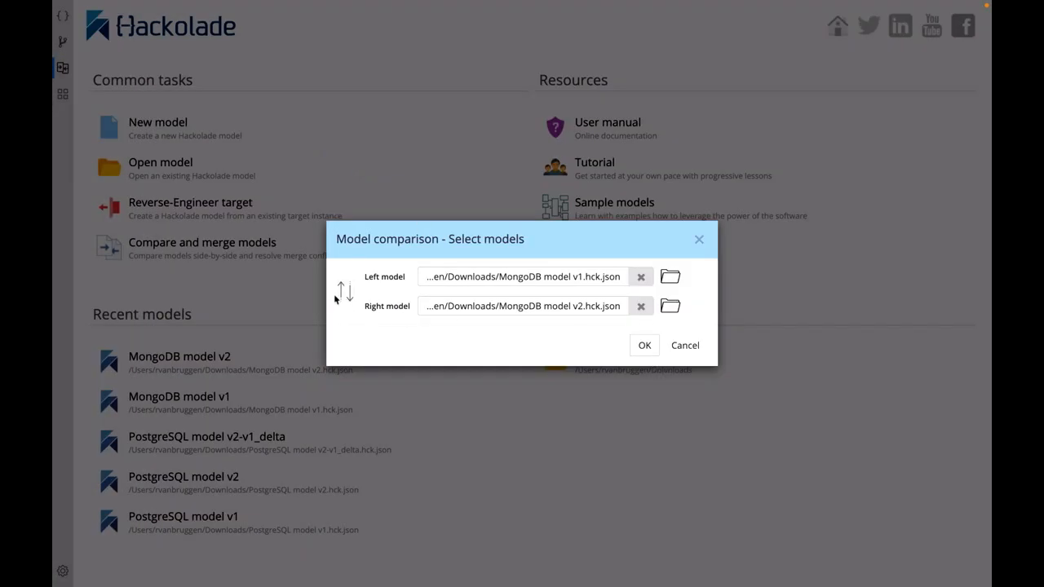
click(644, 345)
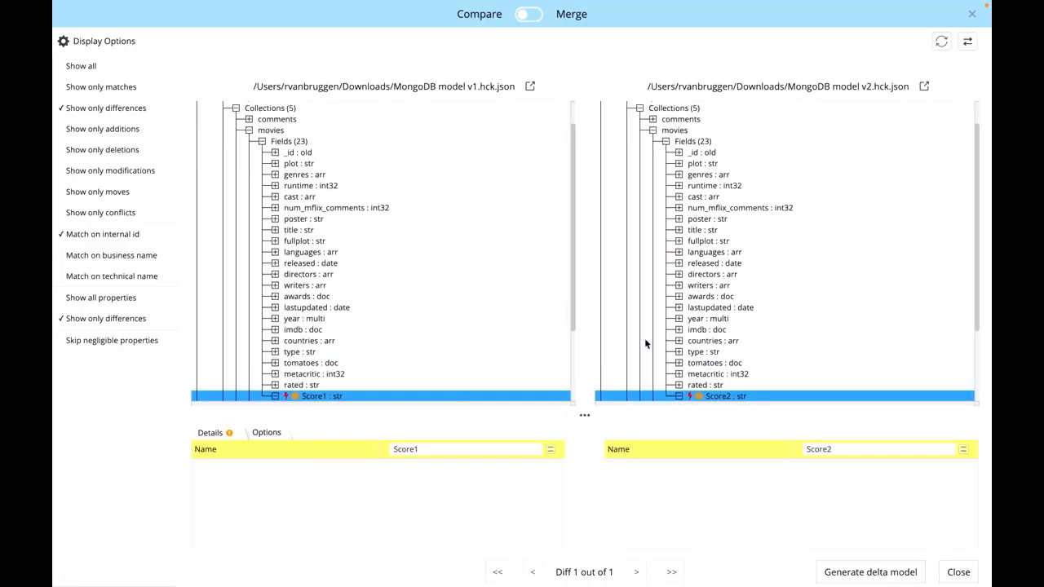
- Inspect the Score1 and Score2 differences, matching the models on business name, and close the comparison
scroll(655, 296, down, 3)
scroll(656, 296, down, 2)
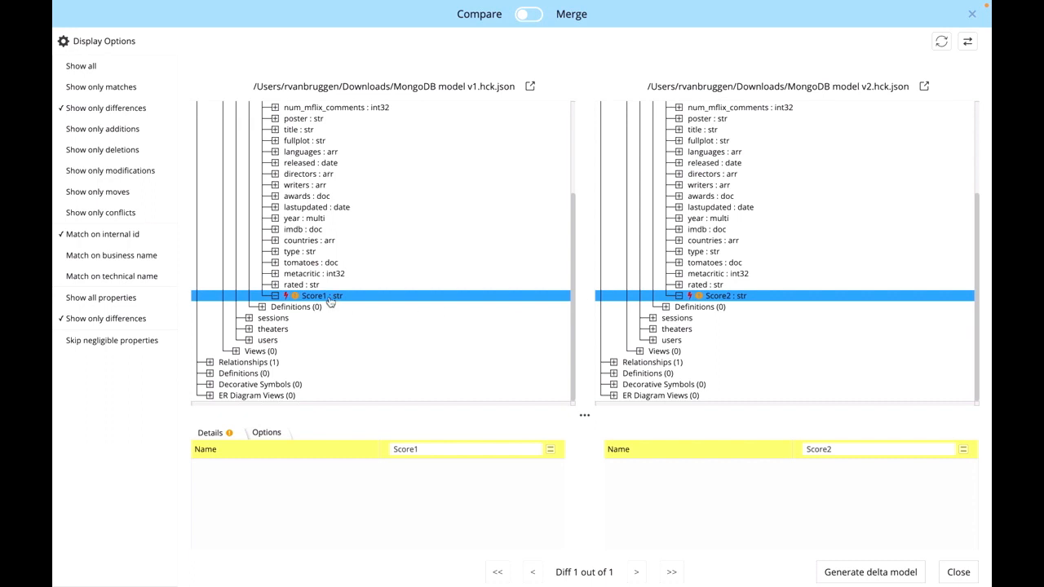
click(729, 296)
click(96, 256)
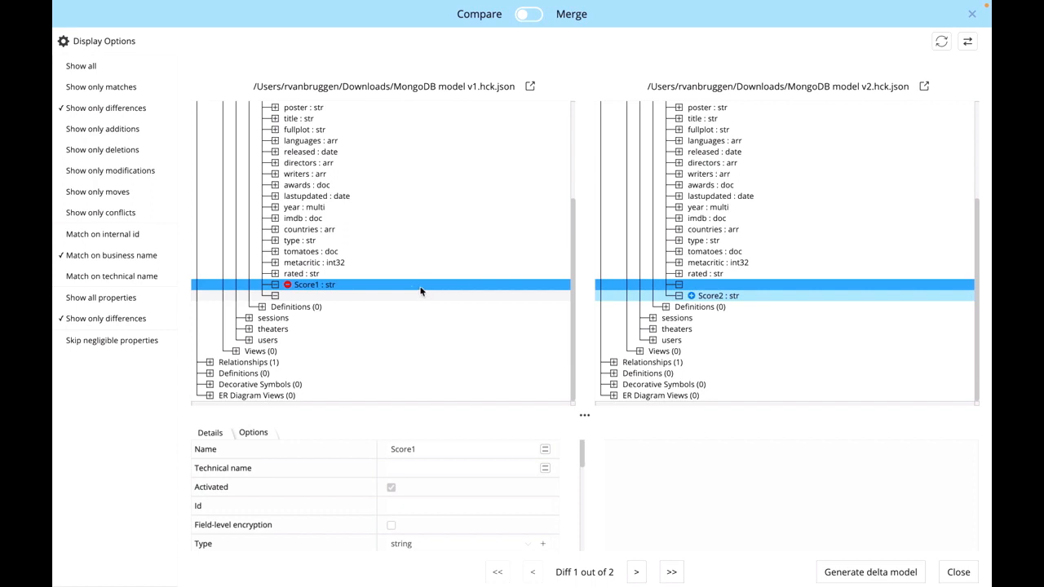
click(412, 288)
click(820, 300)
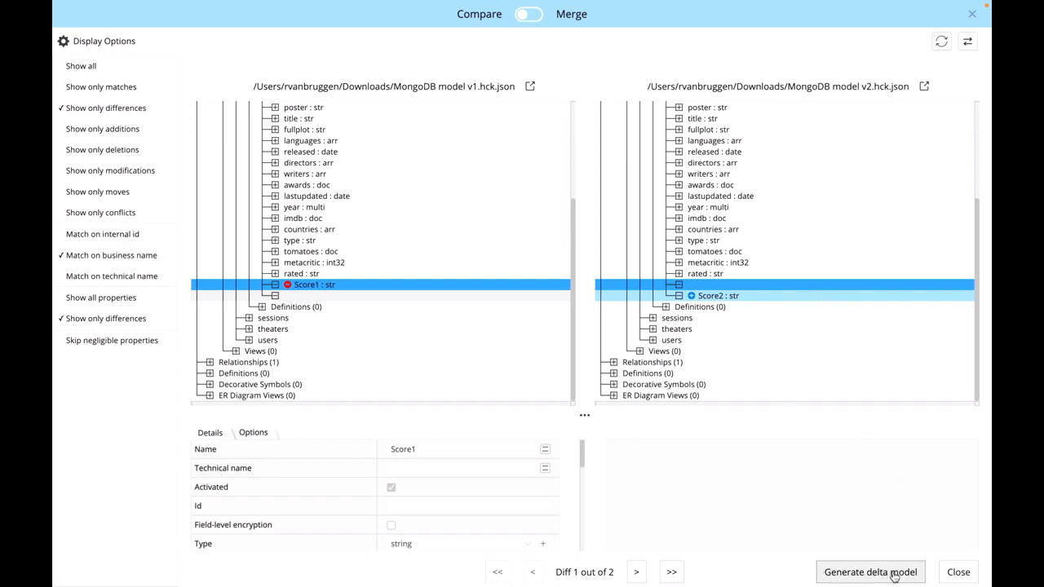
click(957, 572)
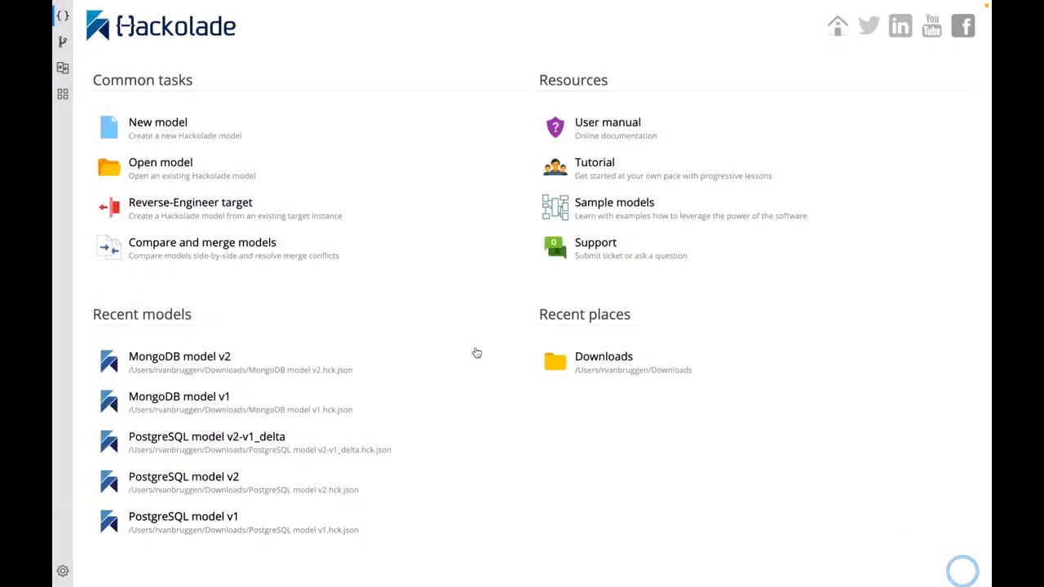
- Open MongoDB model v1-v2_delta.hck.json and inspect its added Score2 field, deleted Score1 field and MongoDB script
click(620, 366)
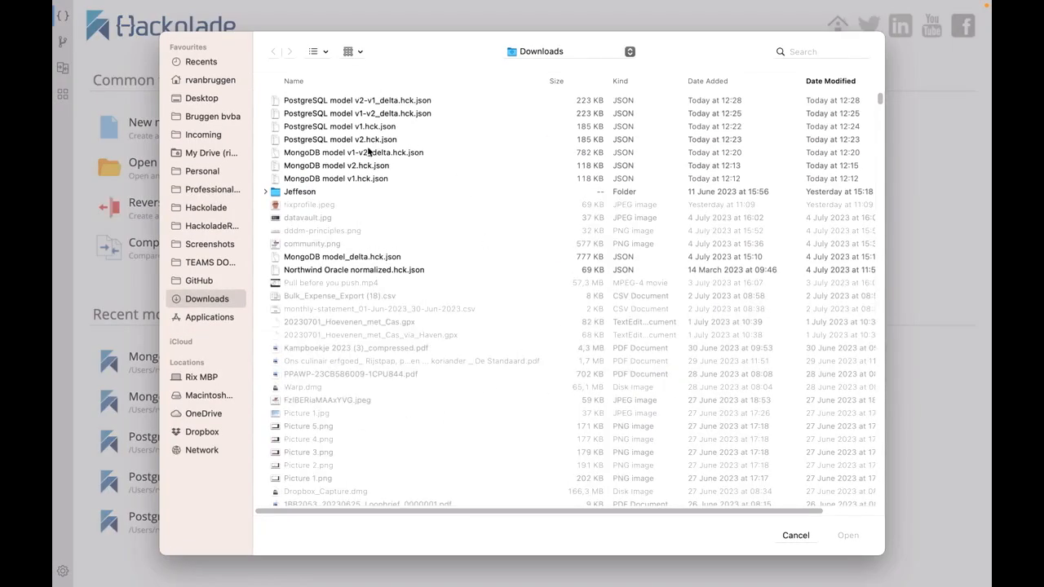
double_click(365, 146)
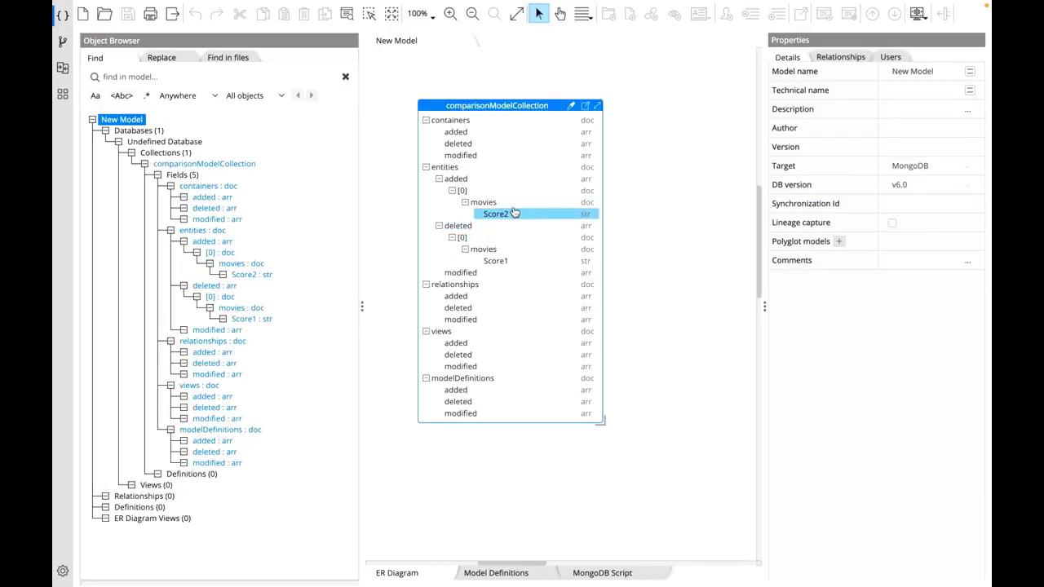
drag(505, 106, 542, 114)
click(538, 223)
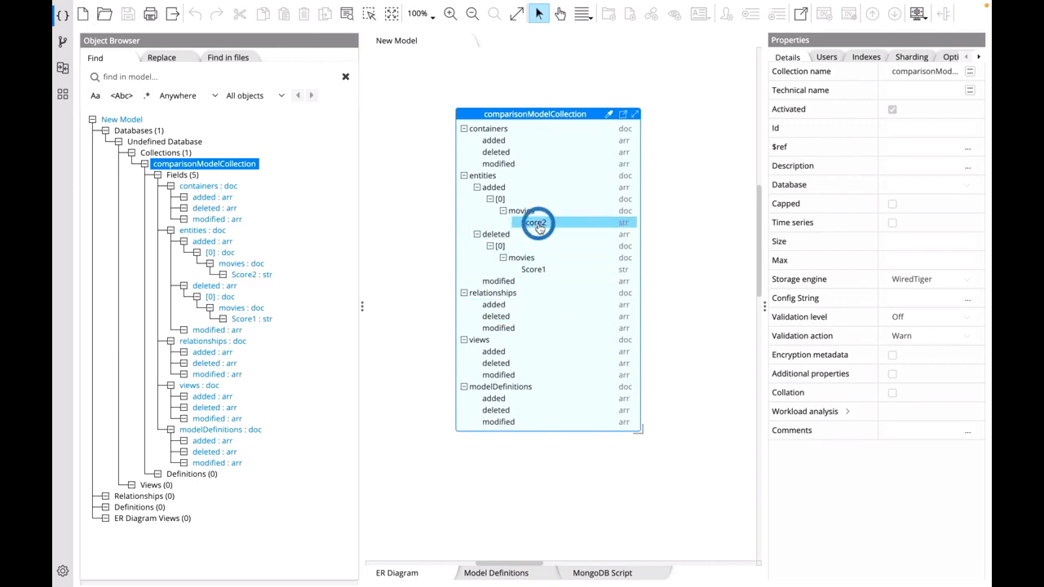
click(529, 270)
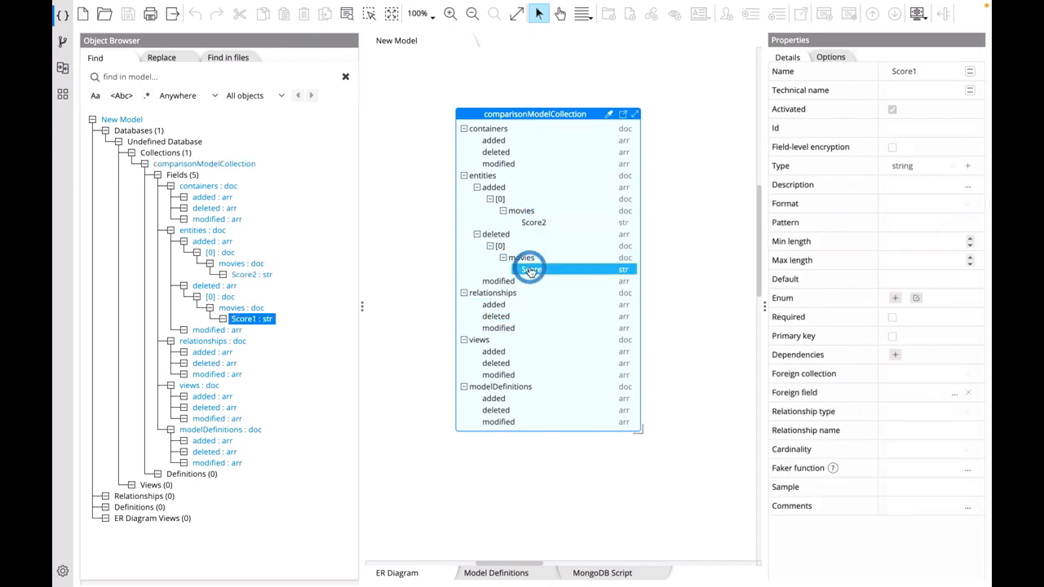
click(604, 575)
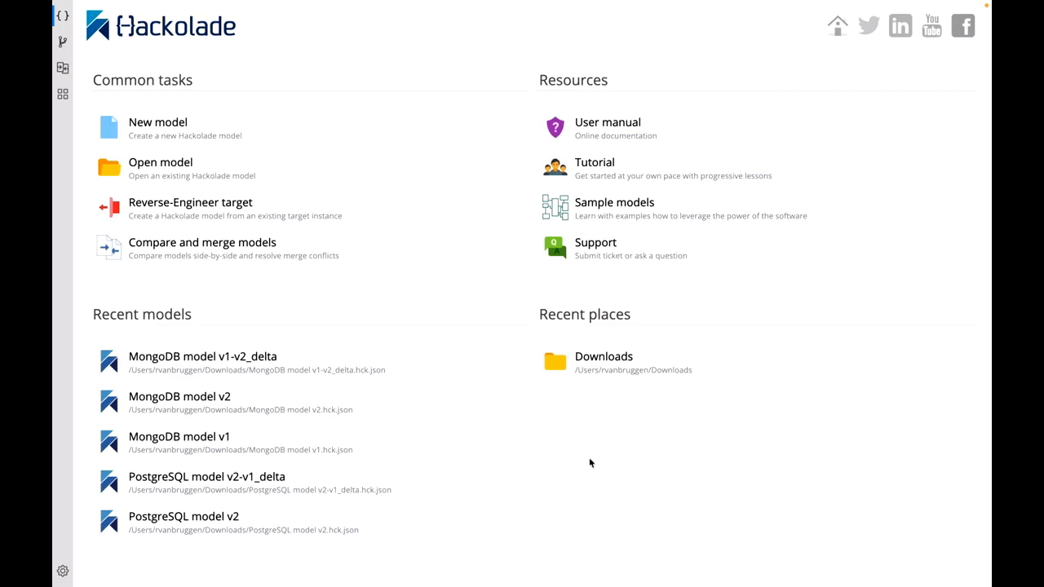
- Open PostgreSQL model v1.hck.json from the Downloads folder and select the NewProp1 column in the film table
click(596, 360)
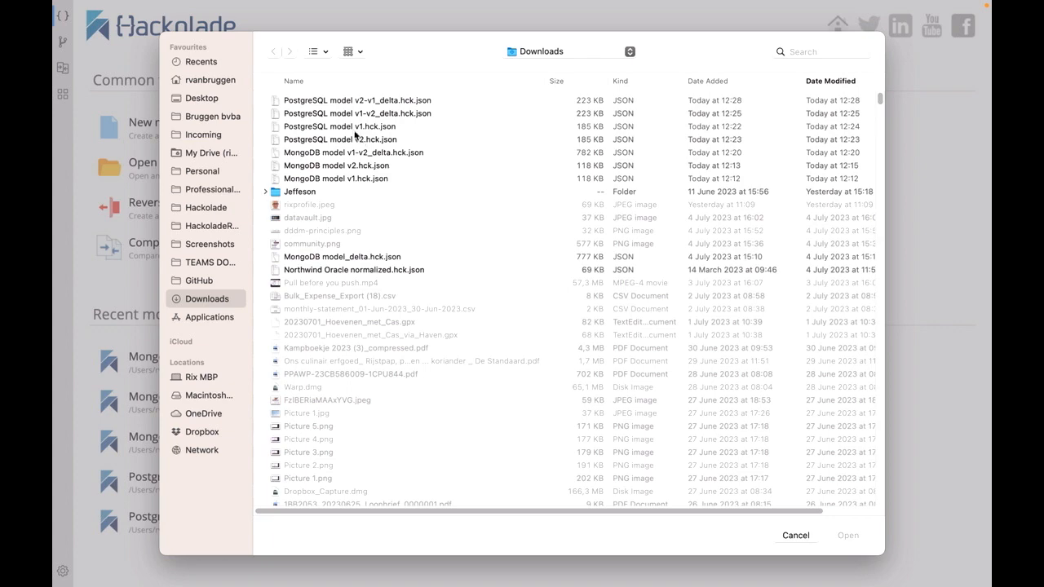
double_click(354, 133)
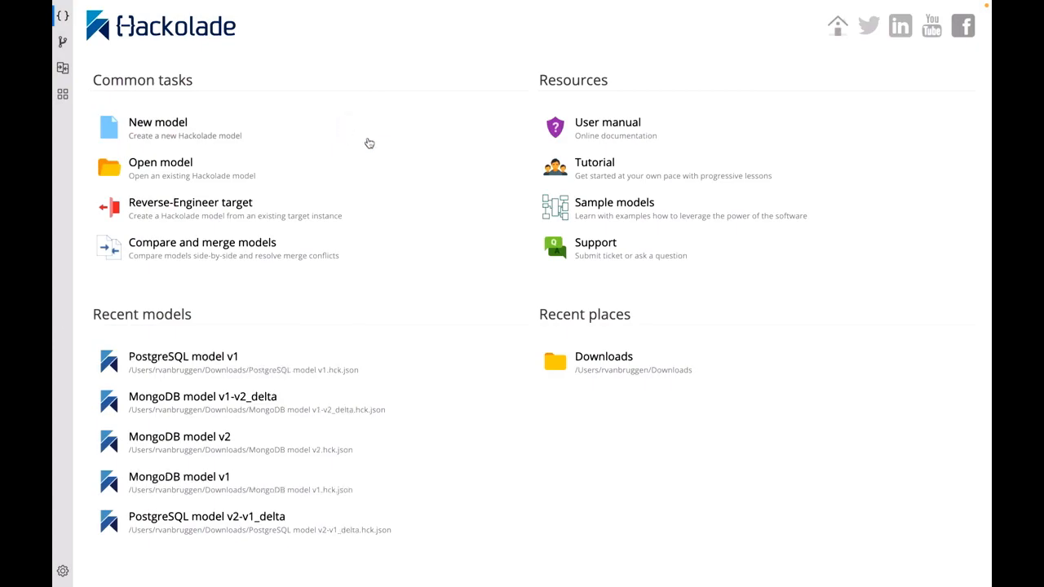
scroll(506, 165, up, 3)
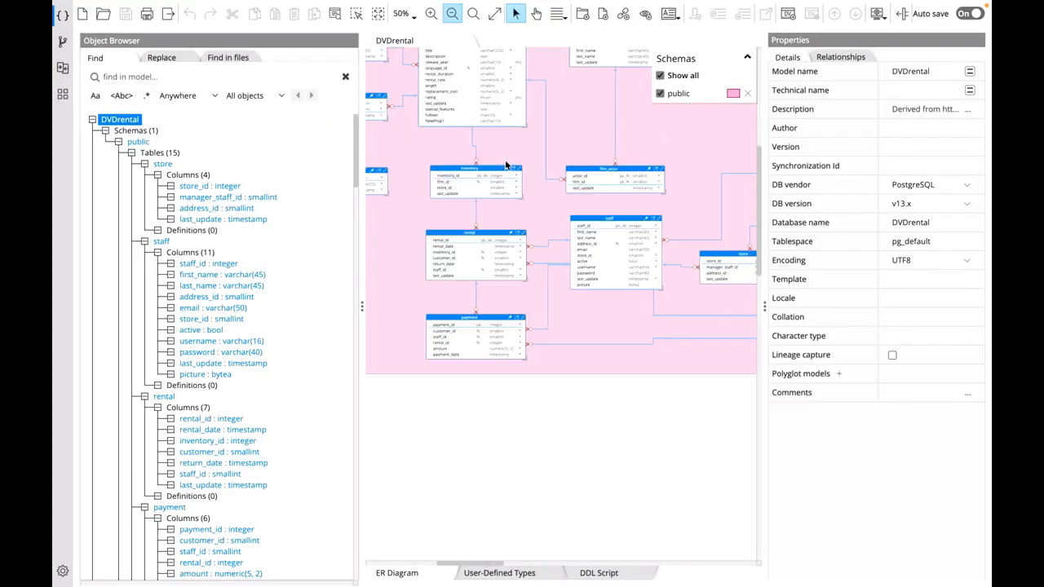
scroll(506, 164, up, 2)
click(408, 101)
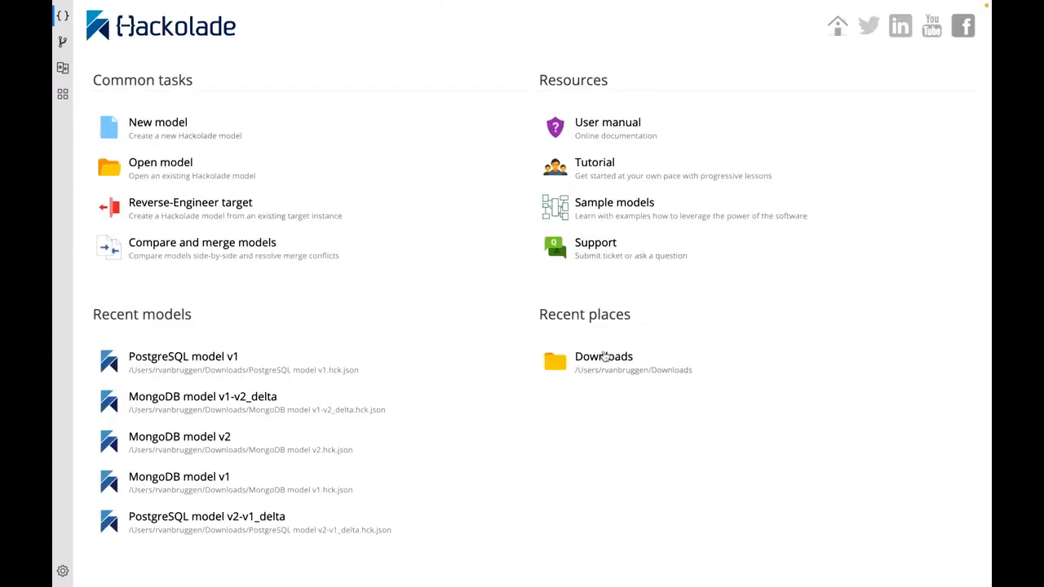
- Open PostgreSQL model v2.hck.json from the Downloads folder and select the NewProp2 column in the film table
click(603, 360)
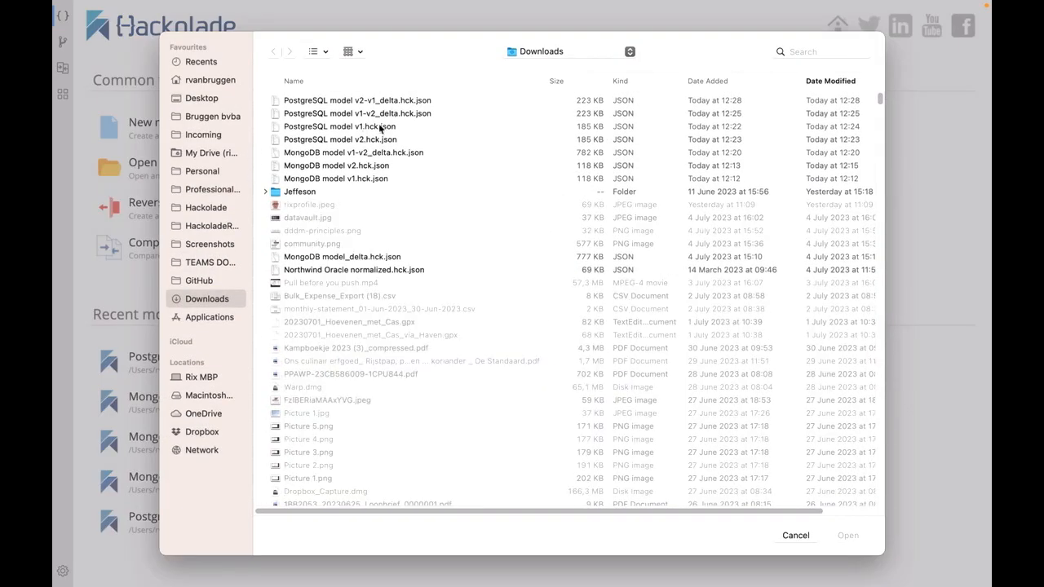
double_click(378, 126)
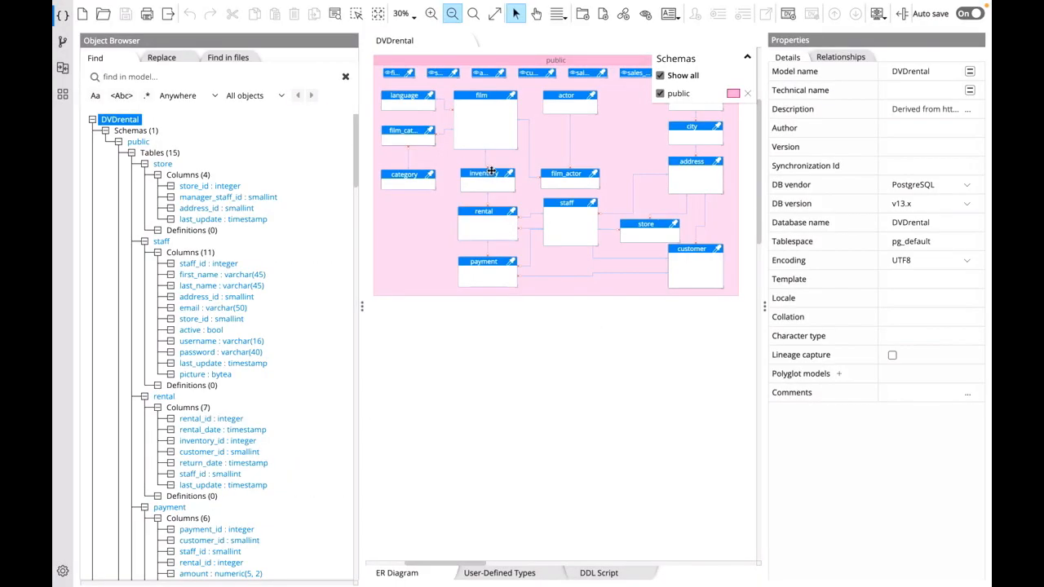
scroll(480, 156, up, 3)
click(465, 132)
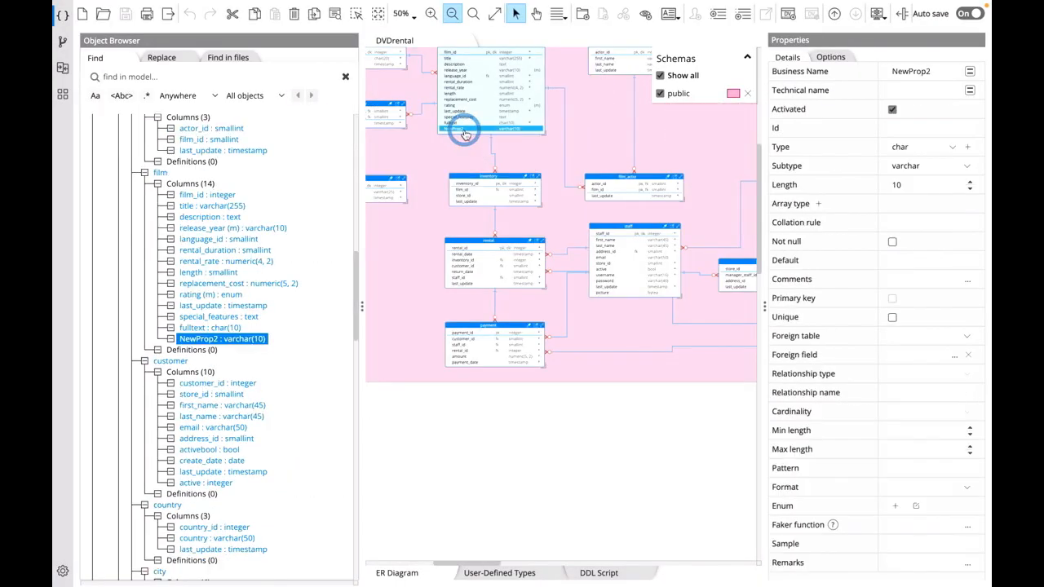
scroll(465, 135, up, 2)
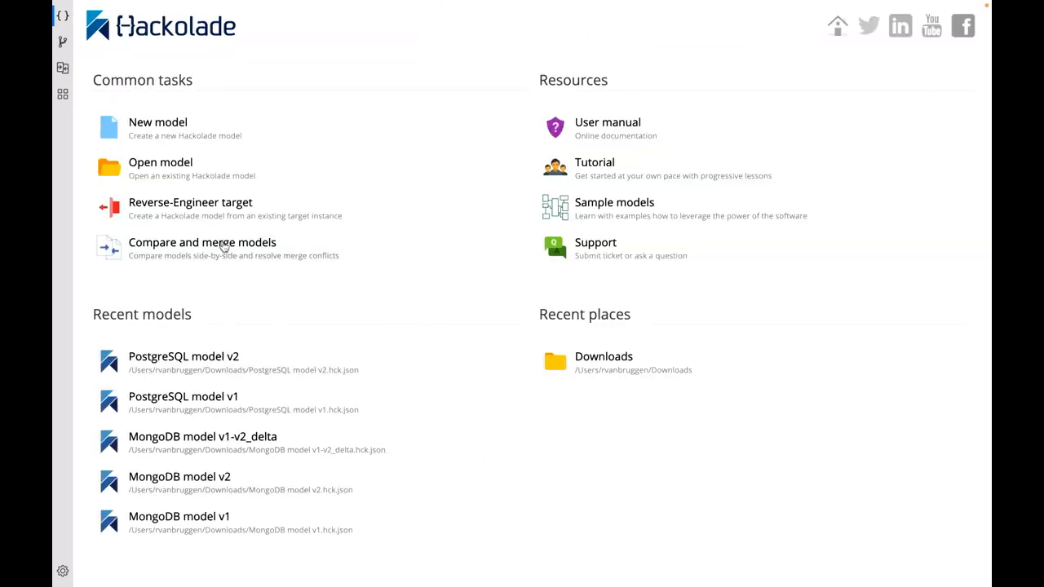
- Open the delta model PostgreSQL model v1-v2_delta.hck.json from the Downloads folder
click(562, 365)
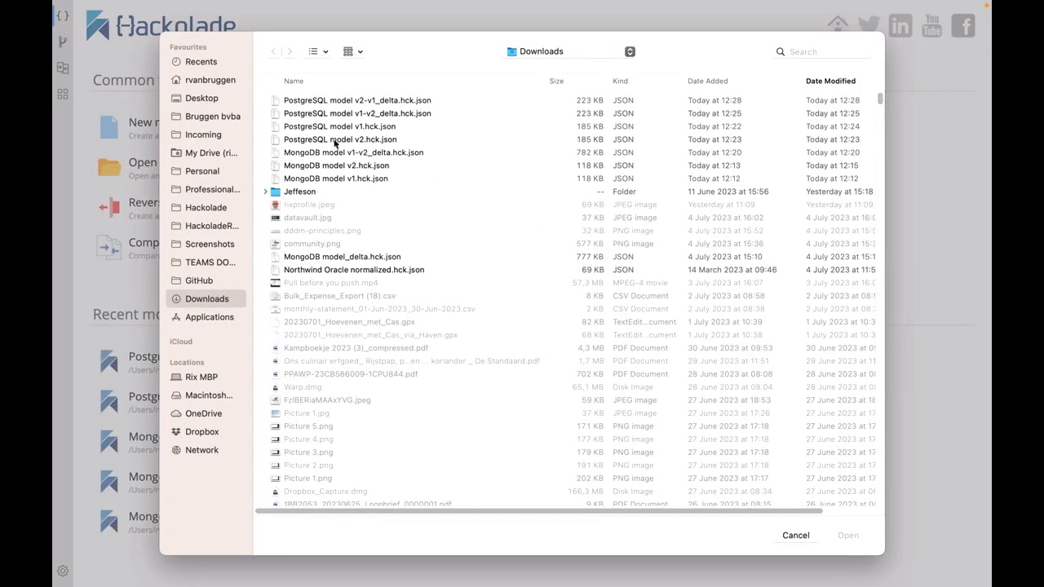
click(382, 114)
click(852, 538)
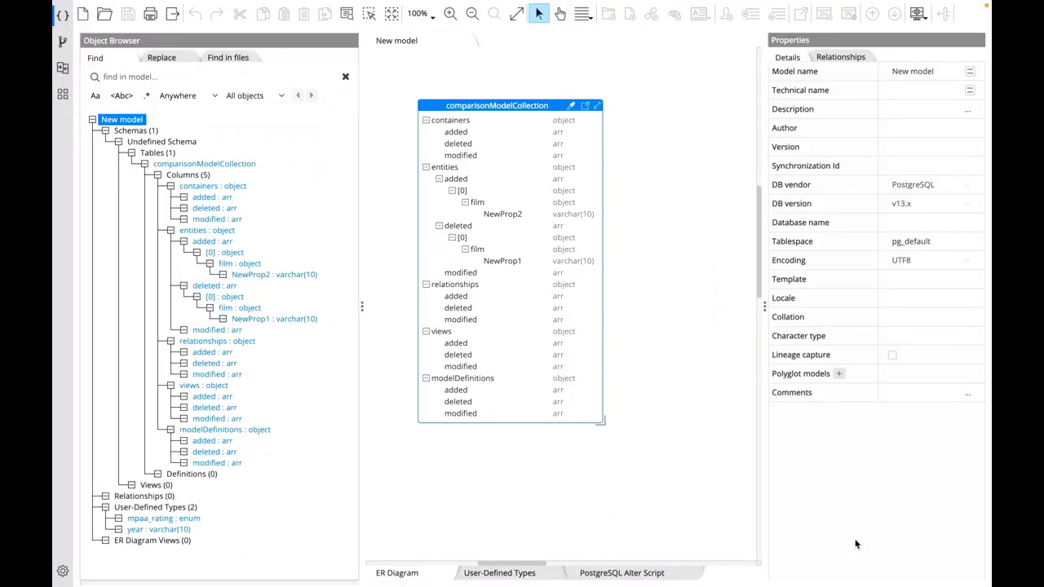
- Display the delta model's PostgreSQL alter script and highlight its ADD COLUMN and DROP COLUMN statements one after the other
click(621, 573)
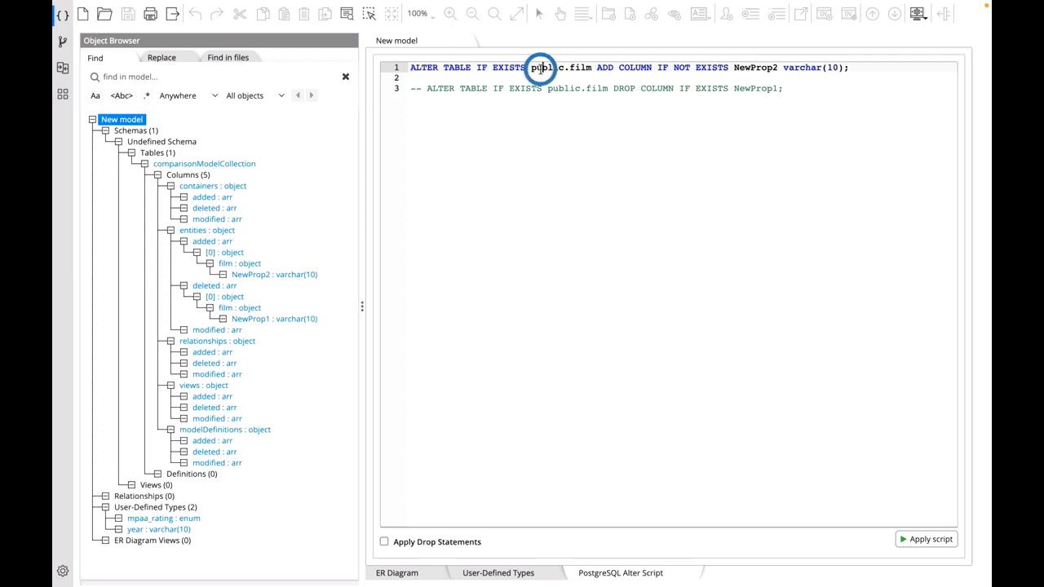
triple_click(539, 69)
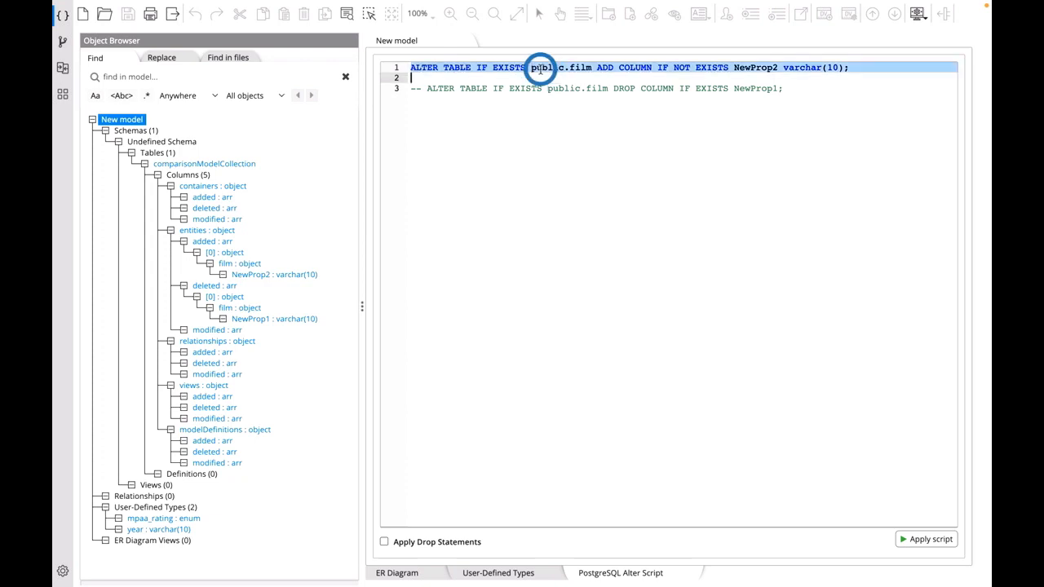
triple_click(617, 88)
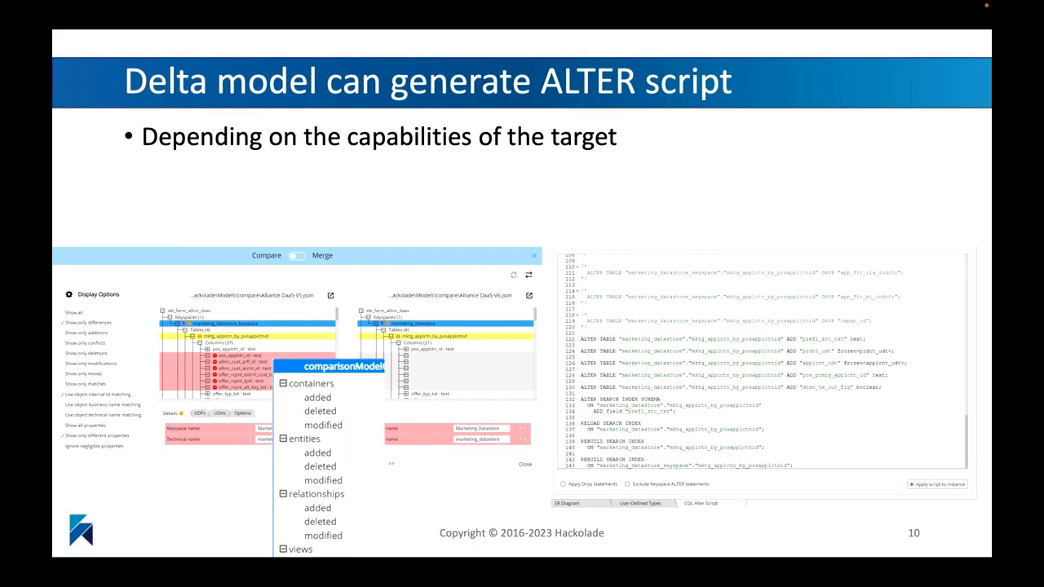
key(Right)
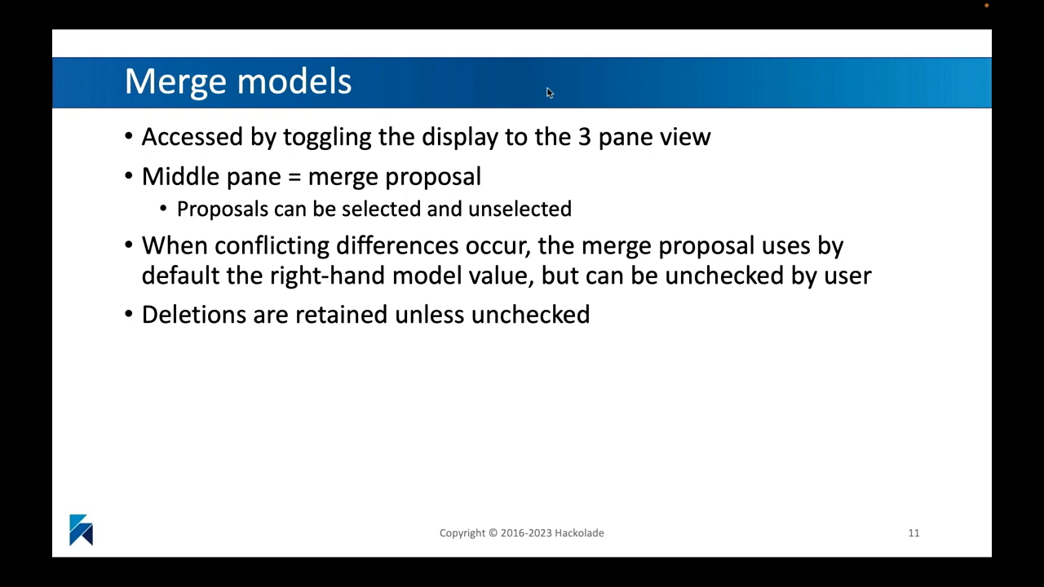
key(Right)
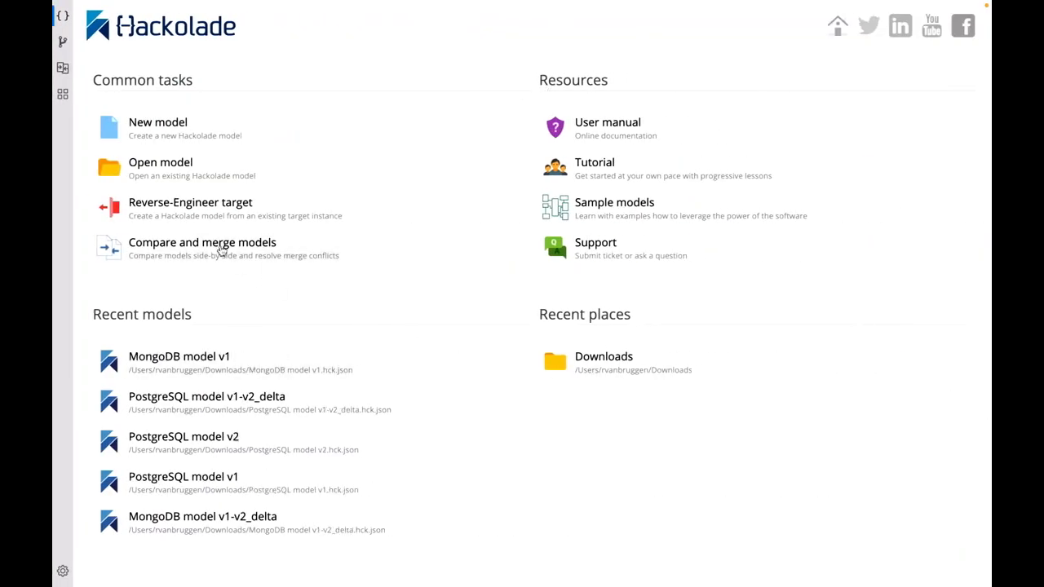
- Start a model comparison with MongoDB model v1.hck.json as the left model and MongoDB model v2.hck.json as the right model
click(220, 247)
click(675, 276)
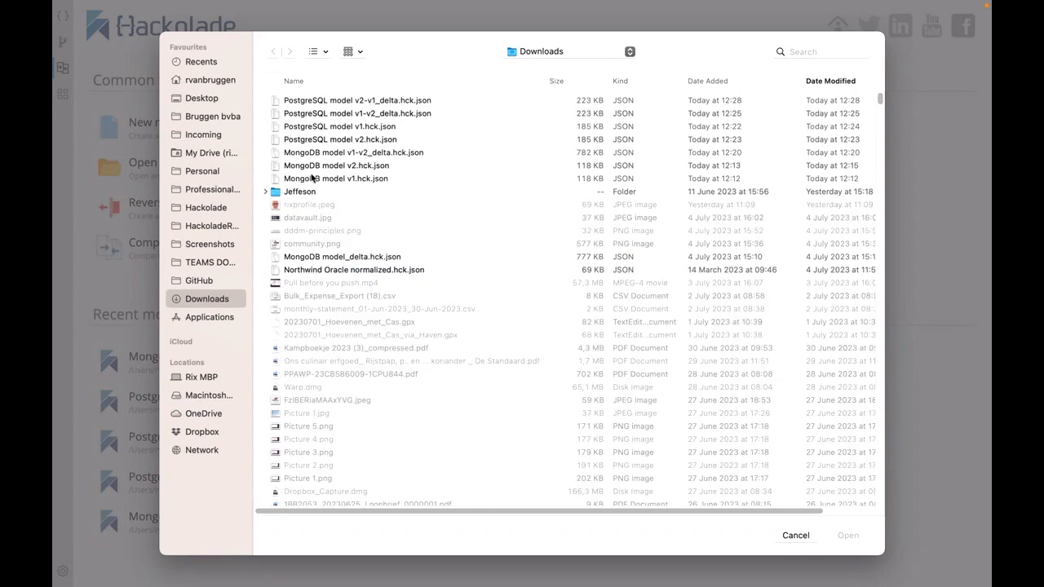
click(311, 177)
click(311, 178)
click(669, 307)
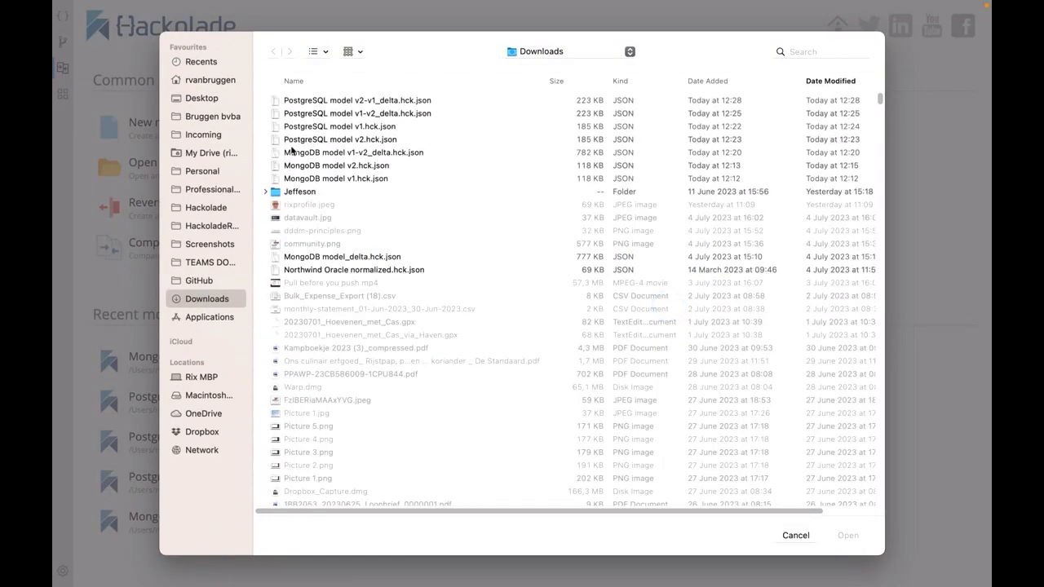
click(321, 169)
click(321, 169)
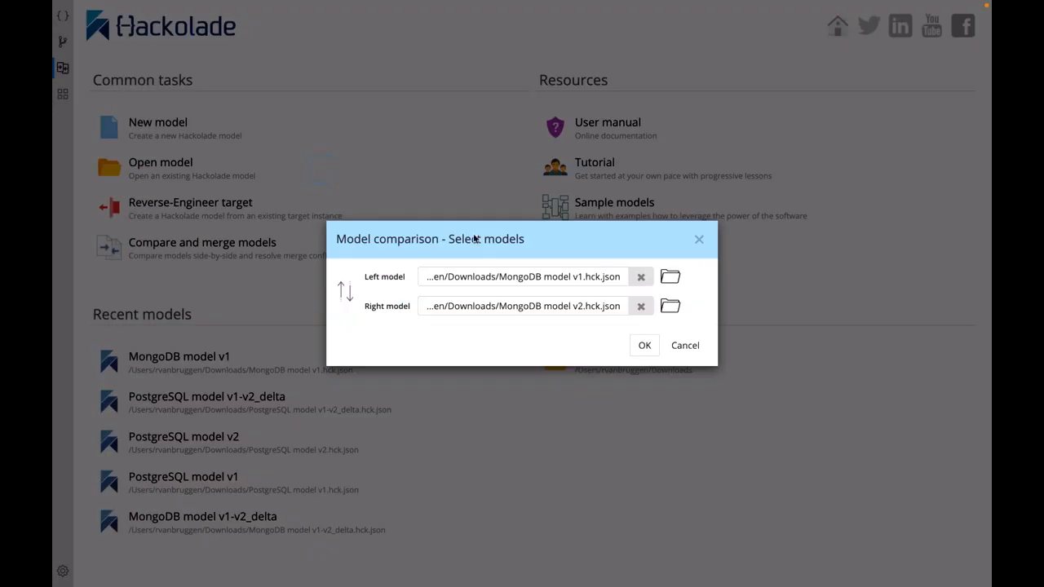
click(644, 346)
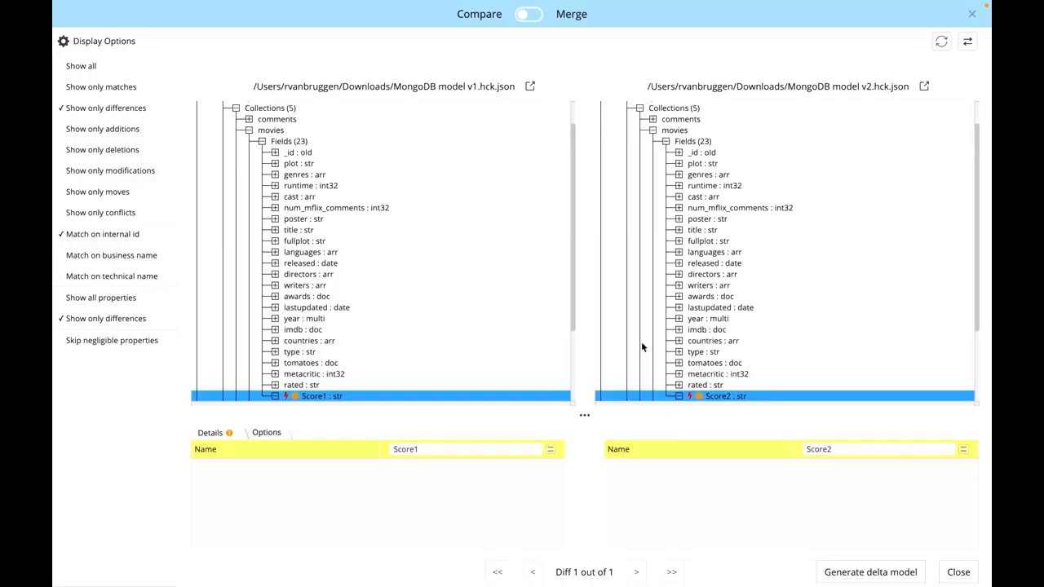
- Switch the comparison to Merge mode and match objects on business name, showing the Score1 and Score2 fields in the merged model
click(530, 15)
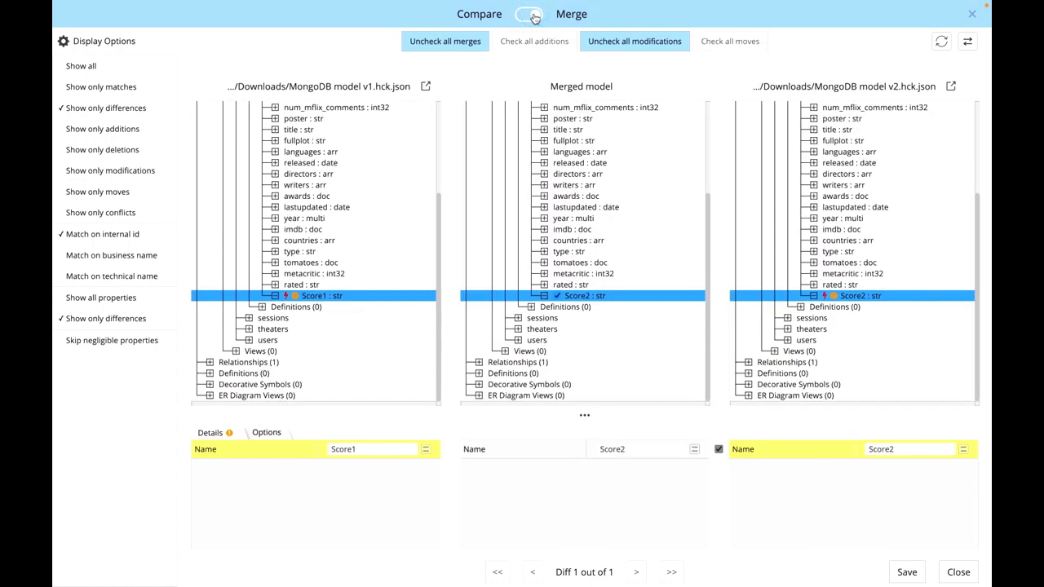
click(91, 256)
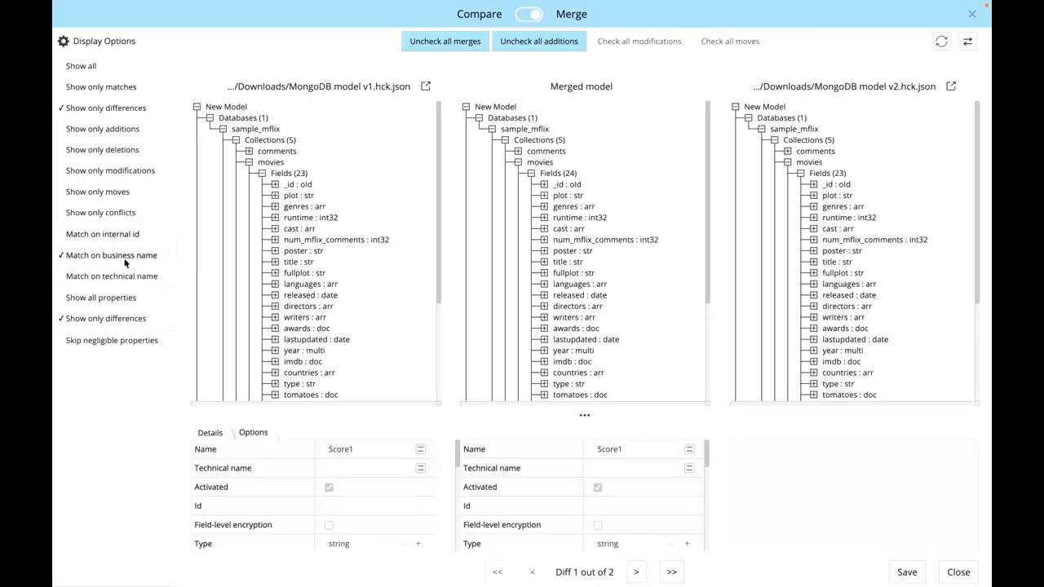
scroll(461, 223, down, 3)
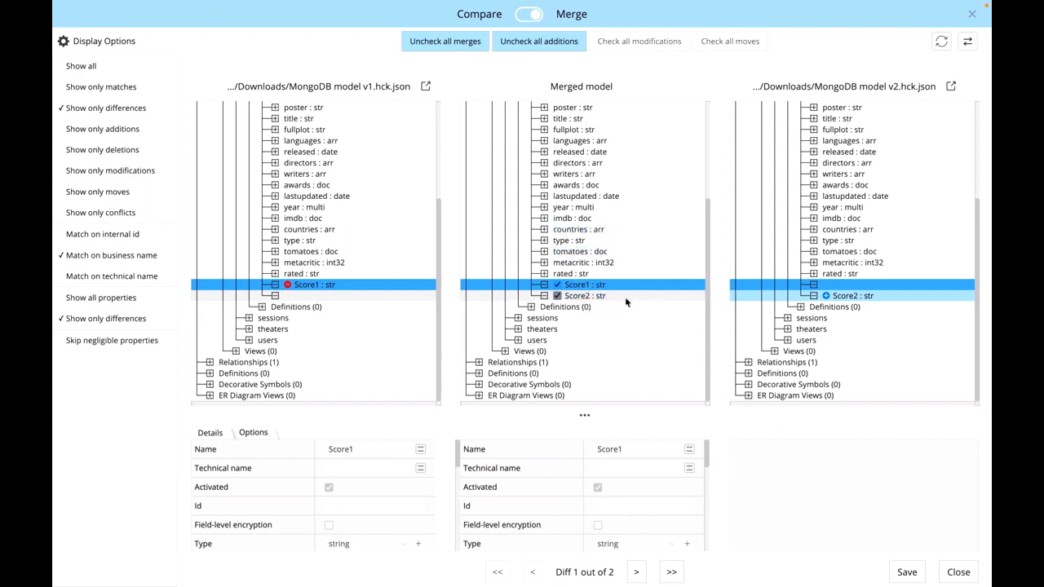
- Save the merged model as MongoDB model v2_merged.hck.json in the Downloads folder and open it in a separate window
click(906, 572)
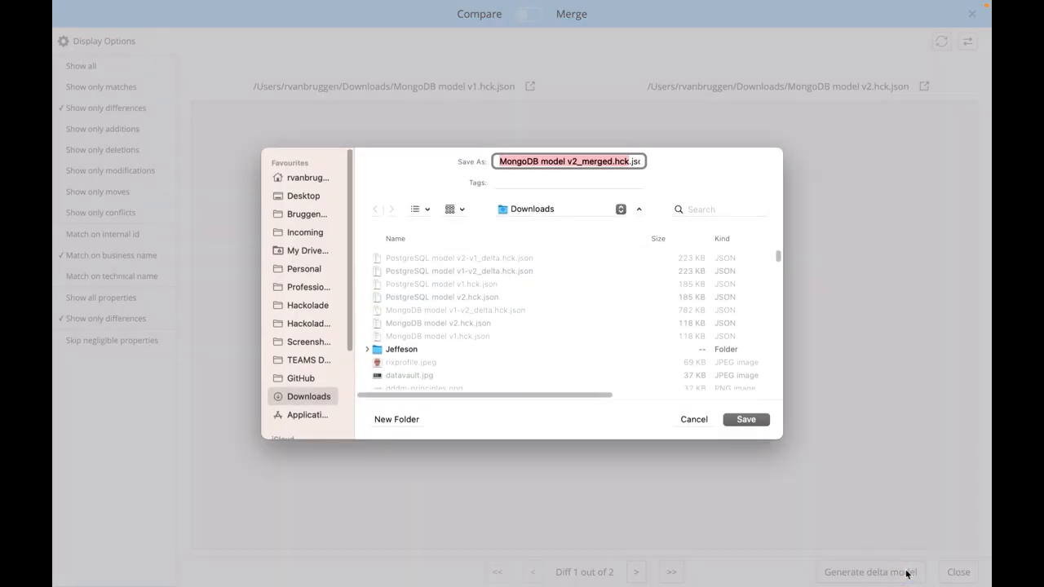
key(Return)
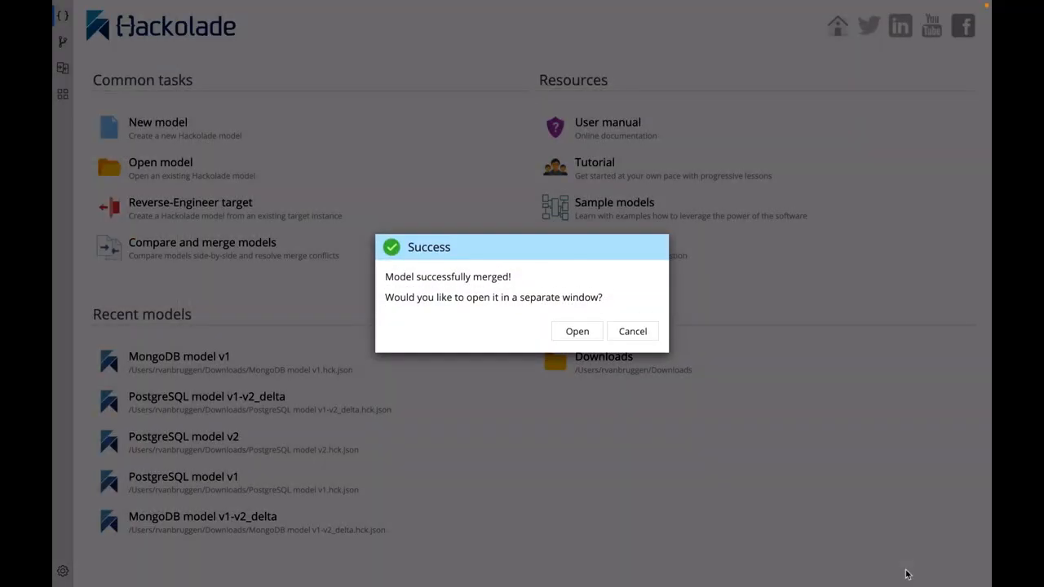
click(578, 331)
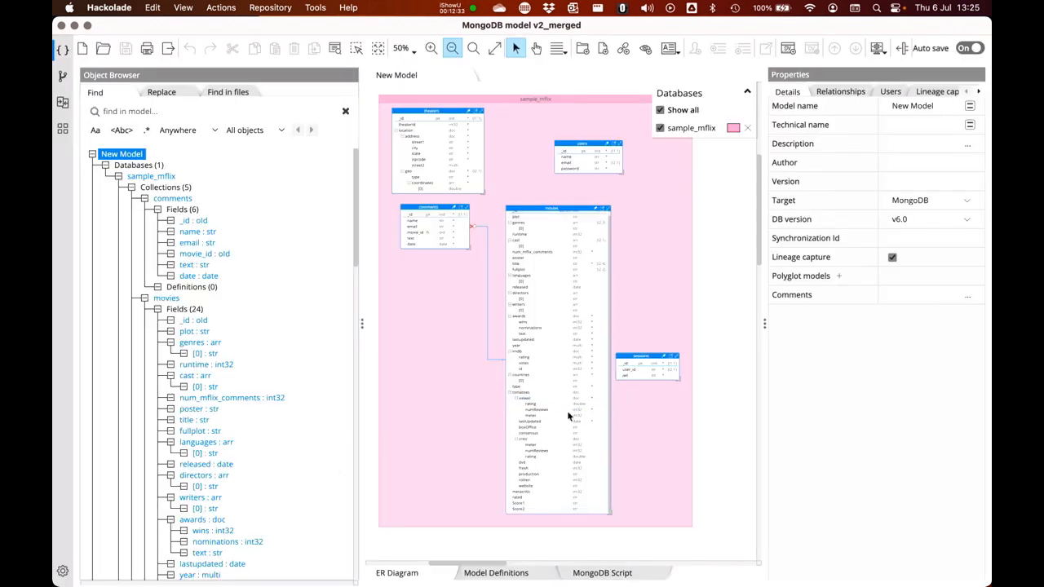
- Select the Score1 and Score2 fields one after the other at the end of the movies collection in the ER diagram
scroll(568, 416, up, 5)
scroll(566, 410, down, 5)
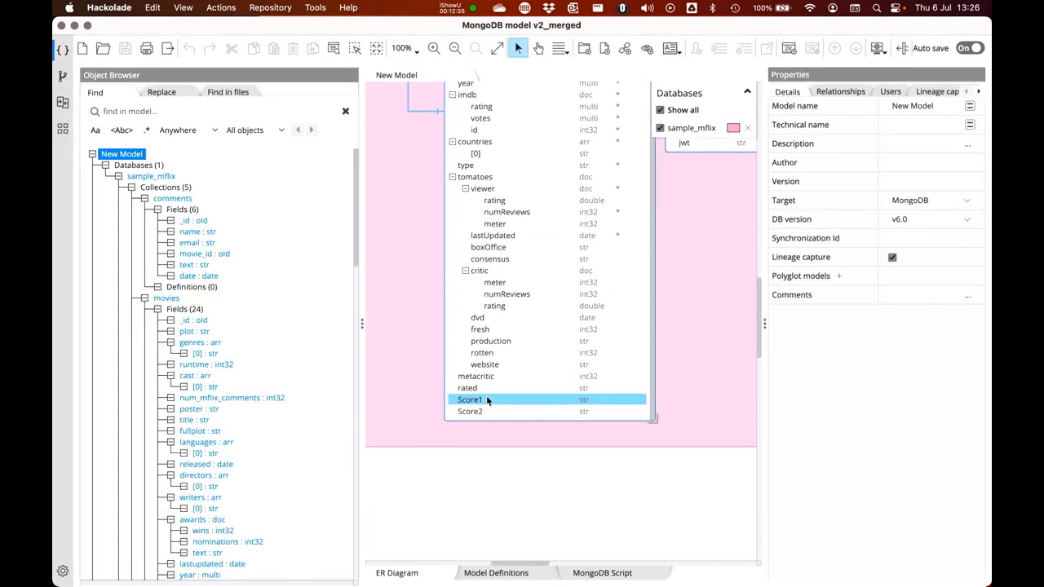
click(484, 400)
click(477, 413)
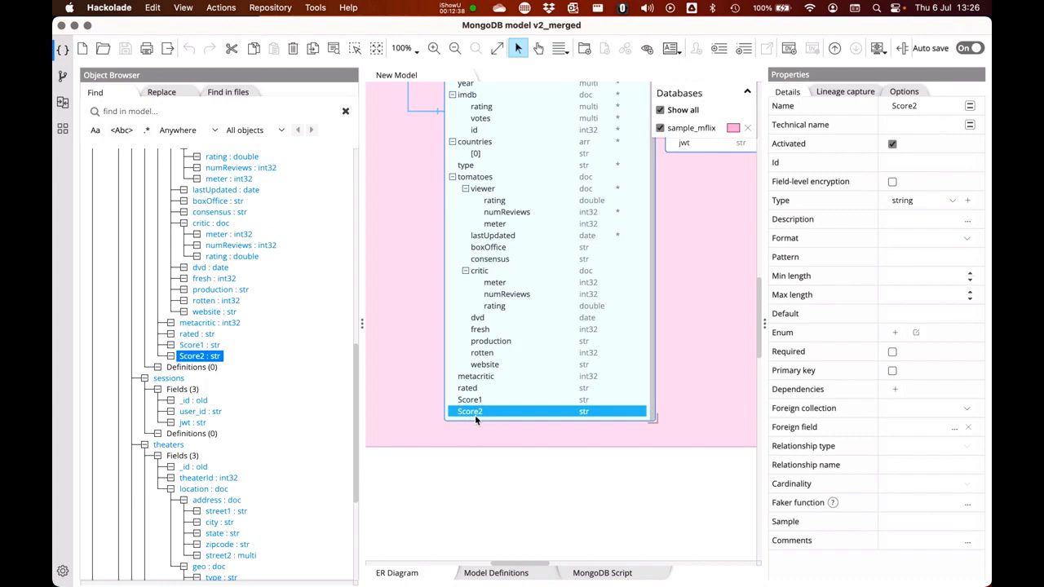
click(475, 415)
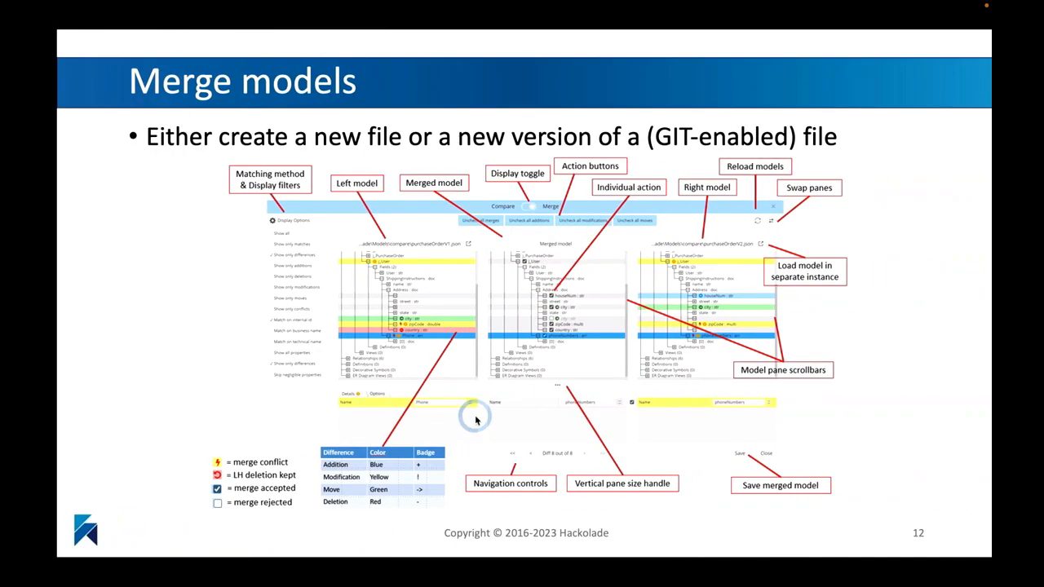
key(Right)
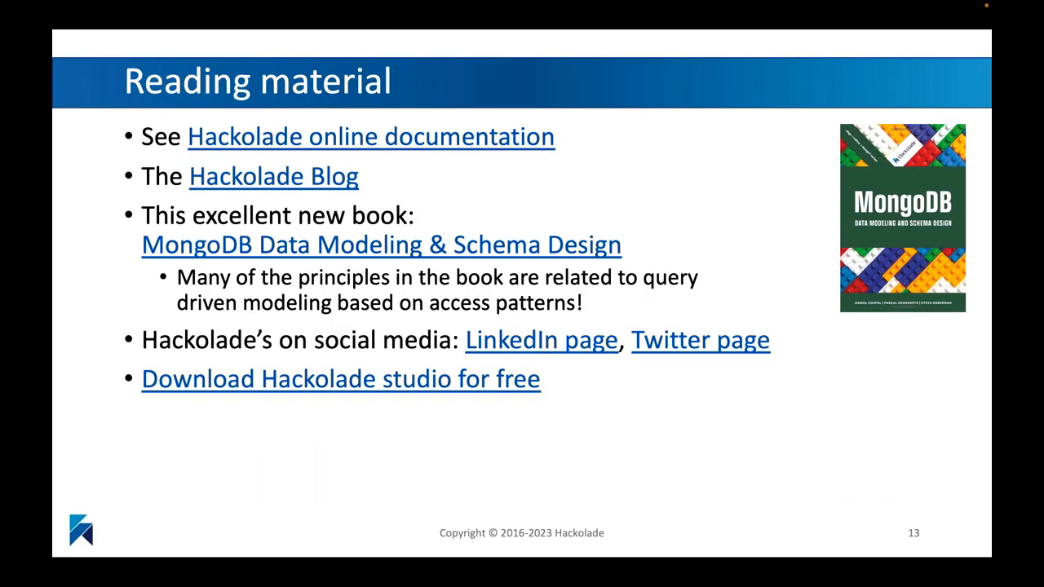